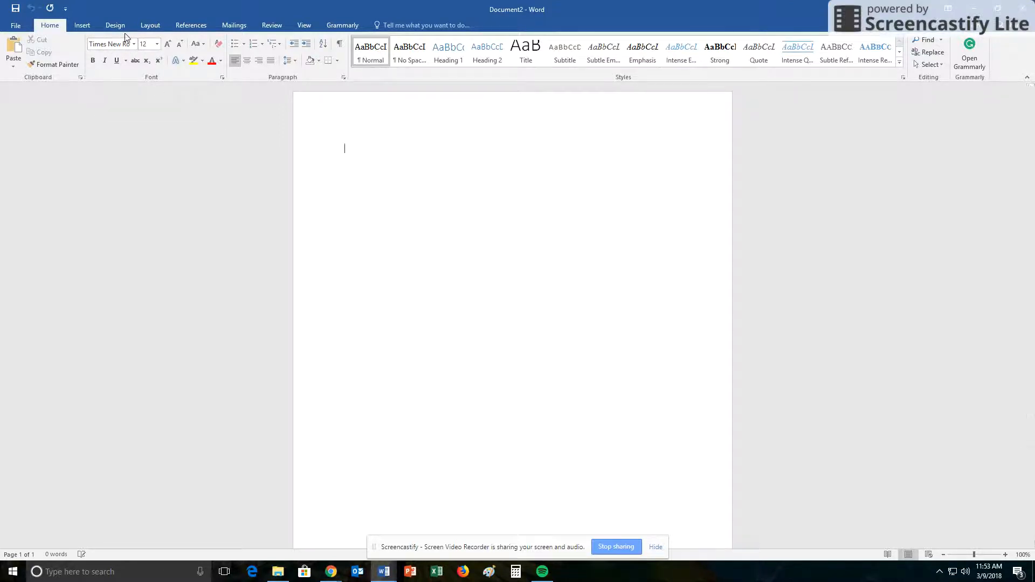
# - Set the page margins to the Normal one-inch preset
pyautogui.click(151, 28)
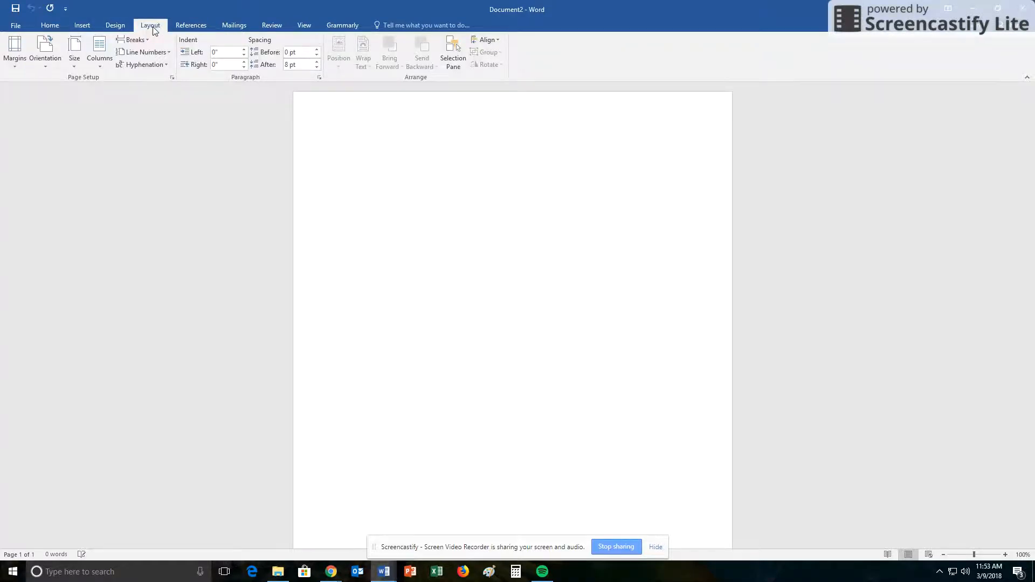
pyautogui.click(17, 44)
pyautogui.click(20, 91)
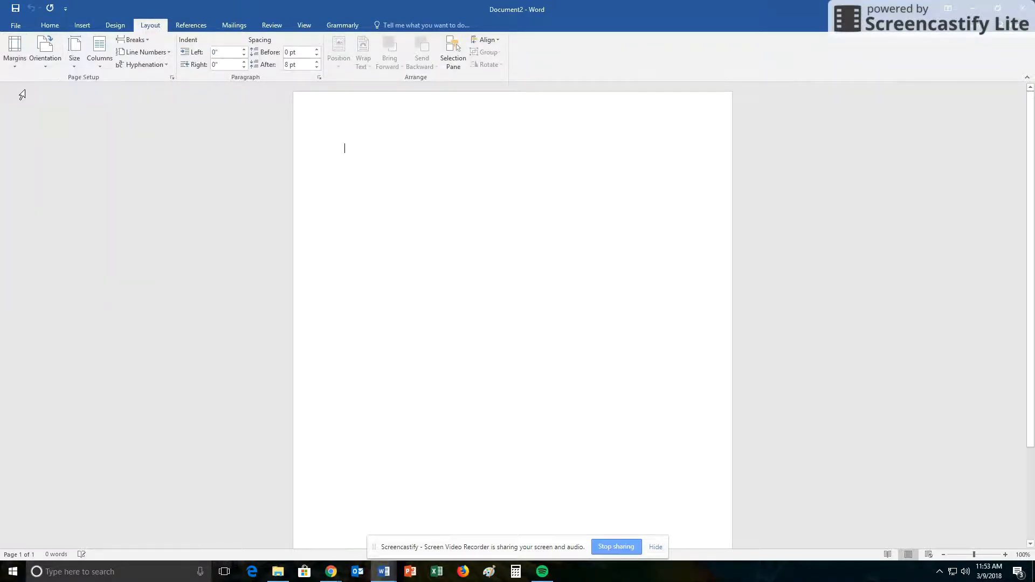
pyautogui.click(48, 26)
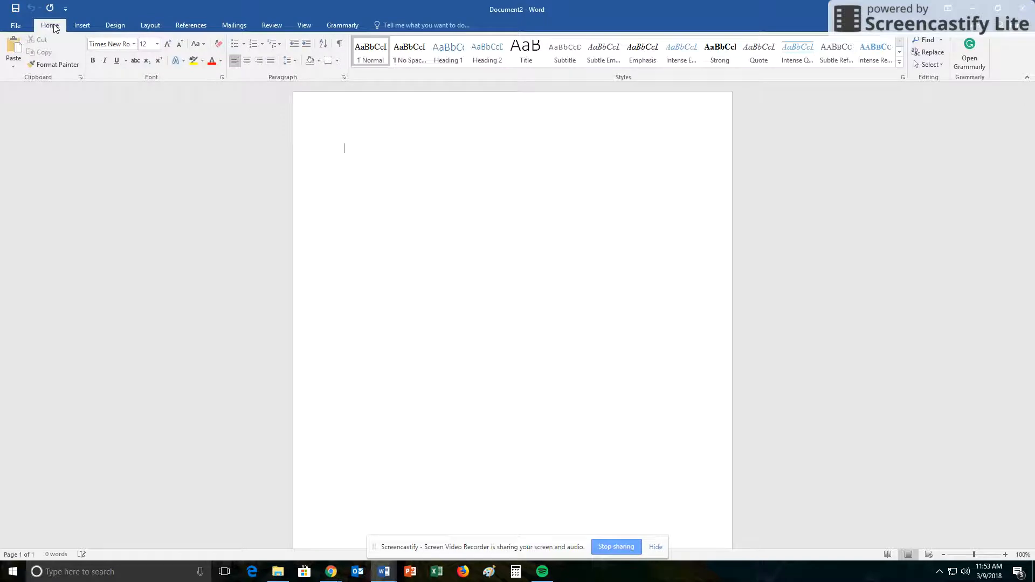
# - Set Double line spacing with no added space between same-style paragraphs
pyautogui.click(344, 79)
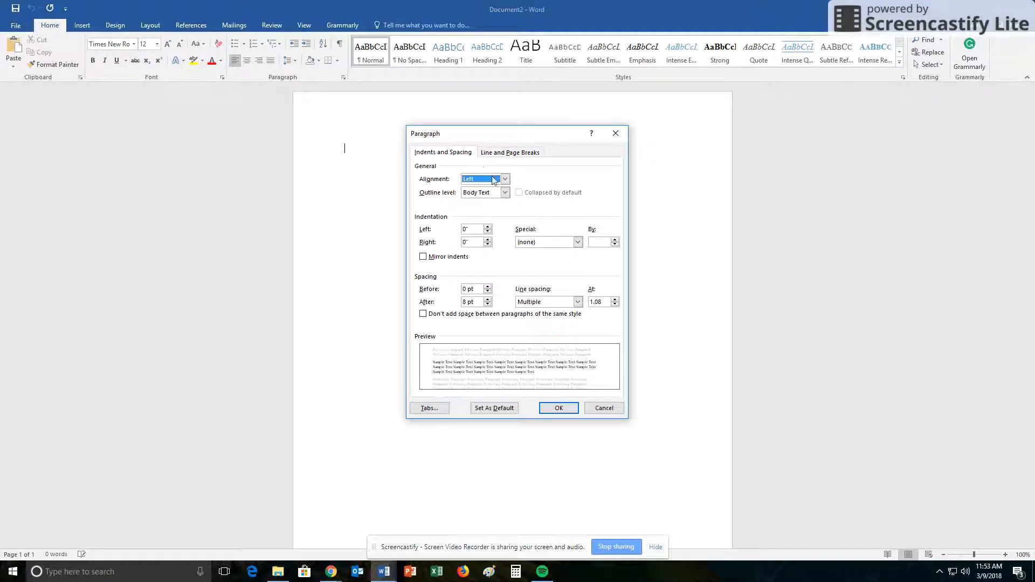
pyautogui.click(577, 302)
pyautogui.click(531, 327)
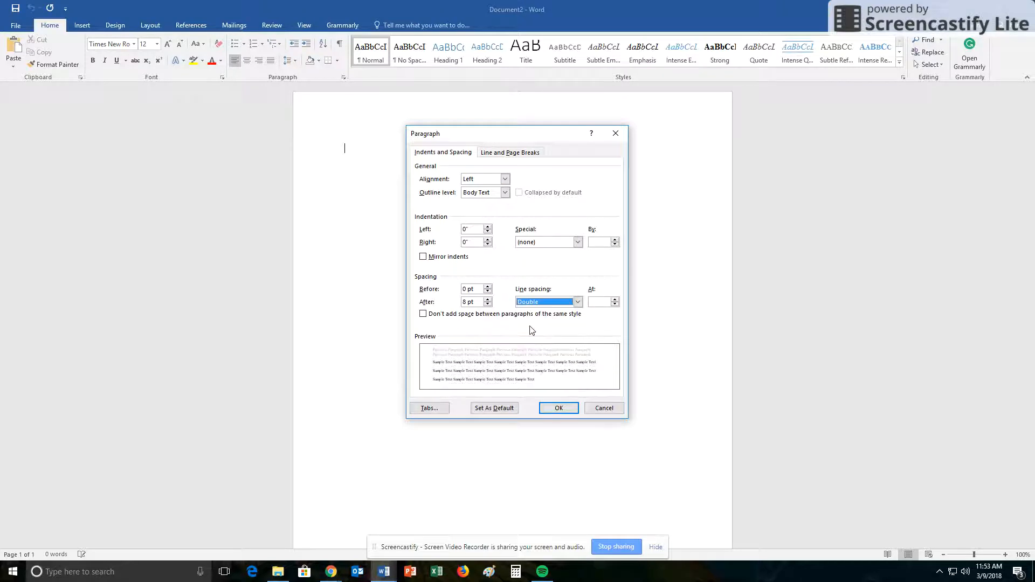
pyautogui.click(424, 315)
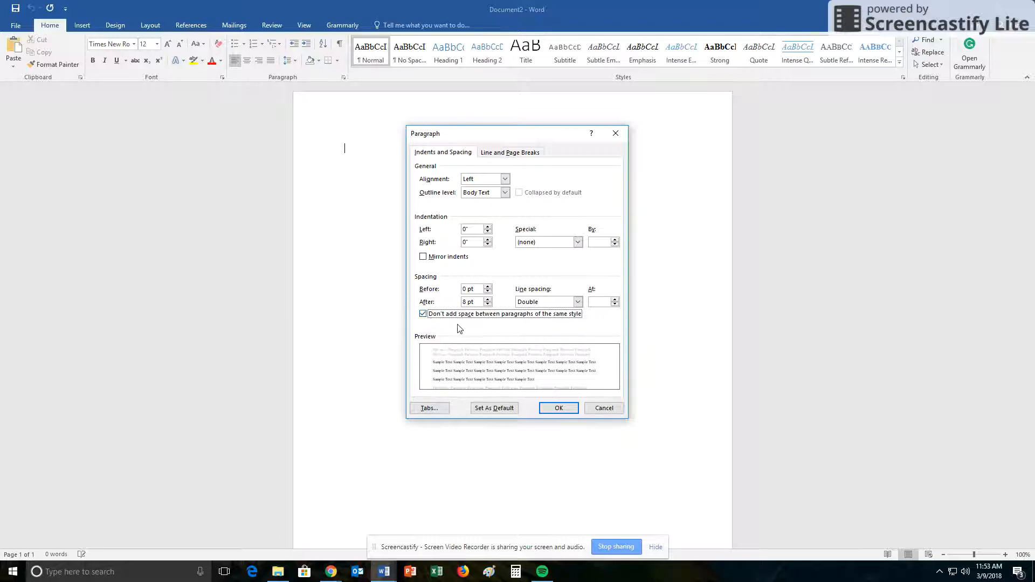
pyautogui.click(558, 408)
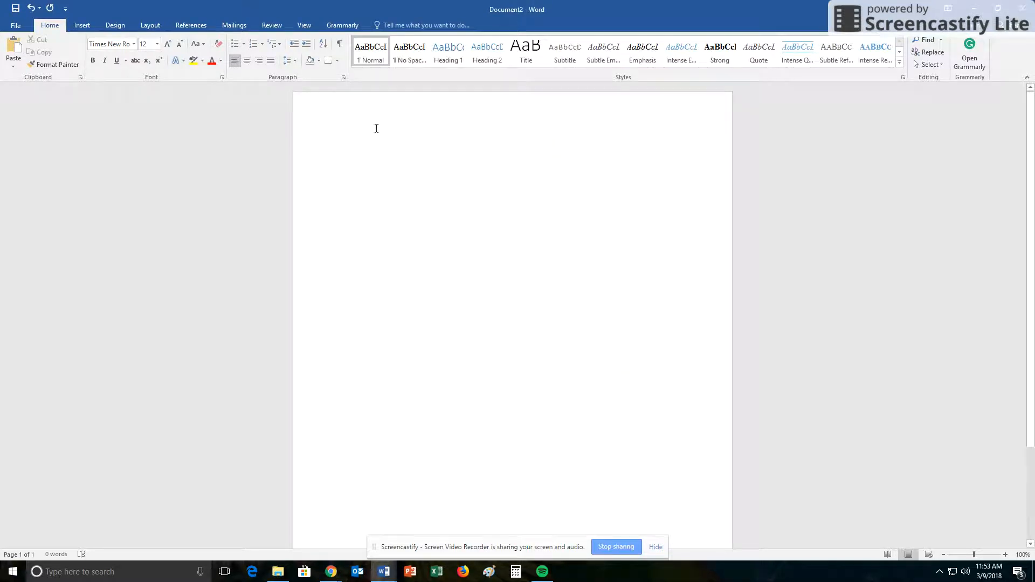
# - Insert a Plain Number 3 page number in the header, preceded by the author's surname
pyautogui.doubleClick(346, 111)
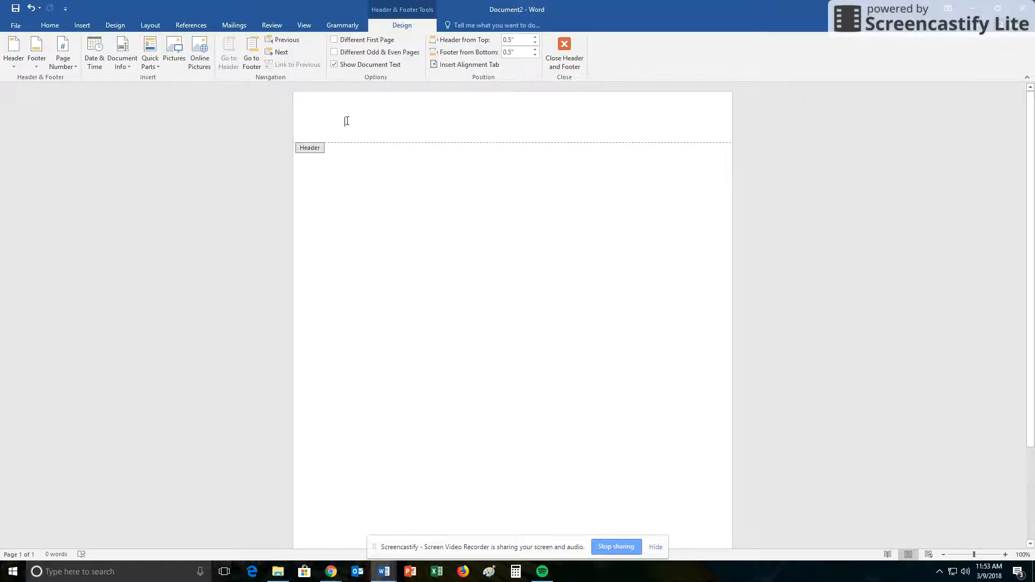
pyautogui.click(67, 61)
pyautogui.moveTo(72, 81)
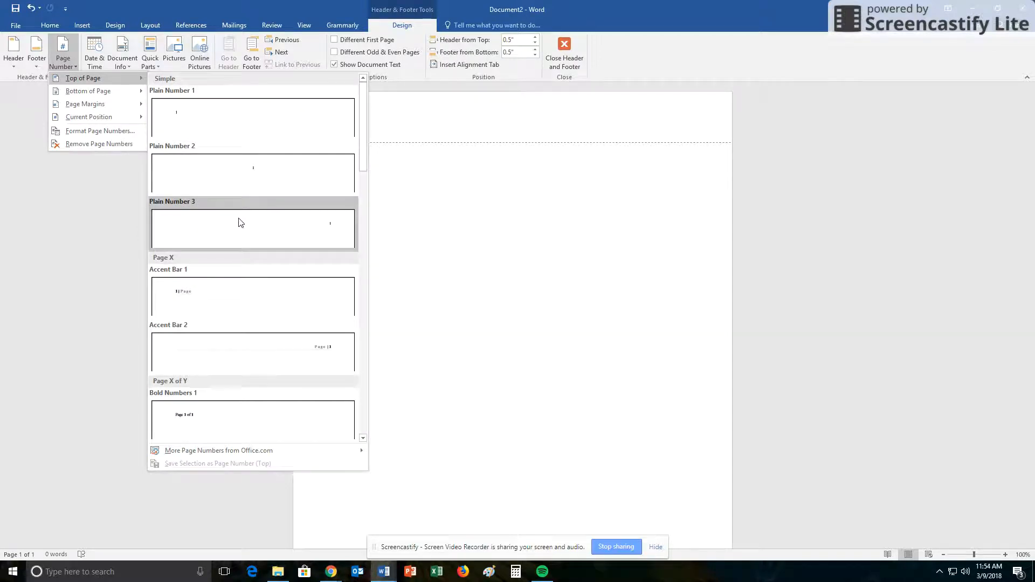
pyautogui.click(323, 227)
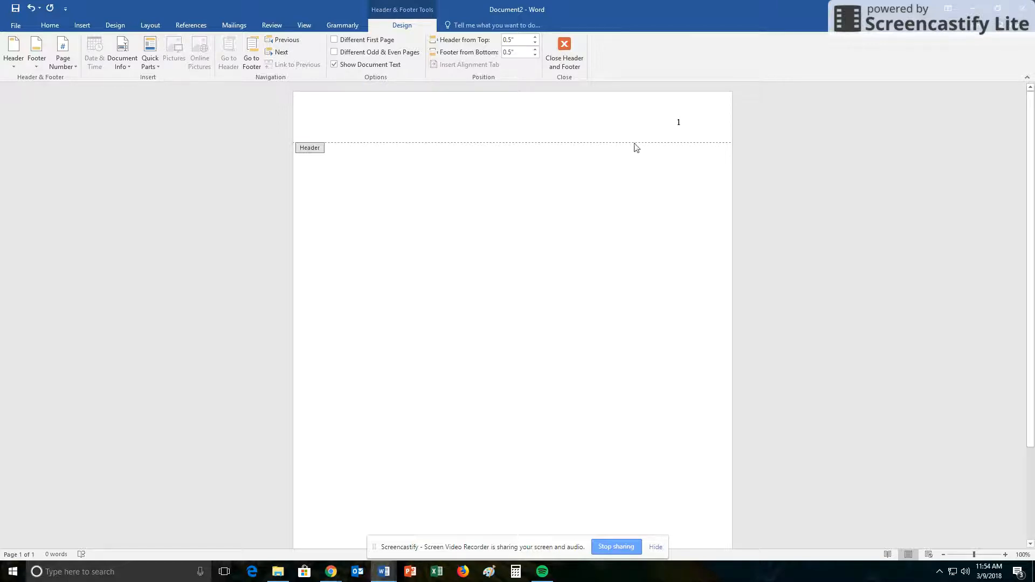
pyautogui.write('Morgan')
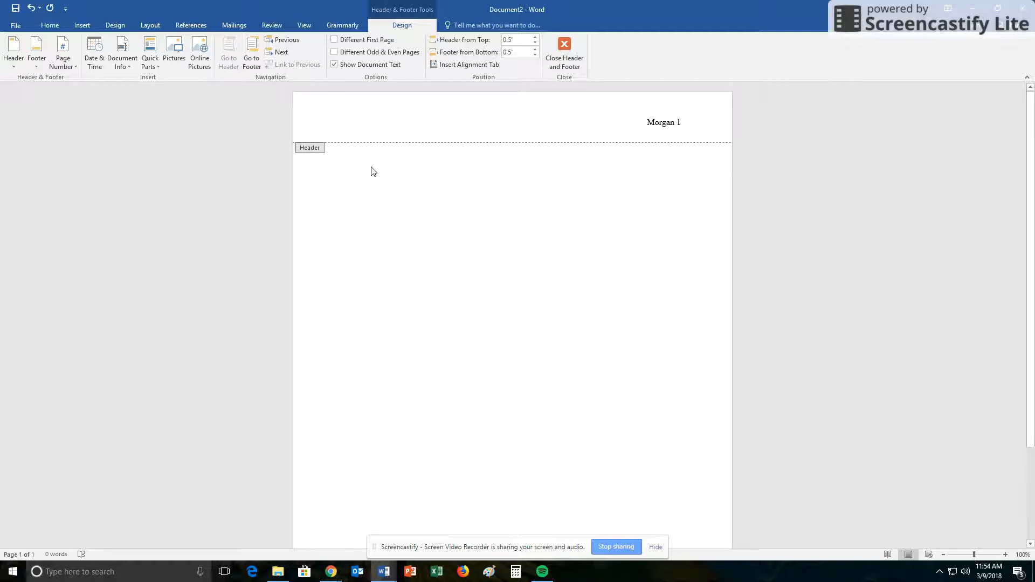
pyautogui.doubleClick(356, 165)
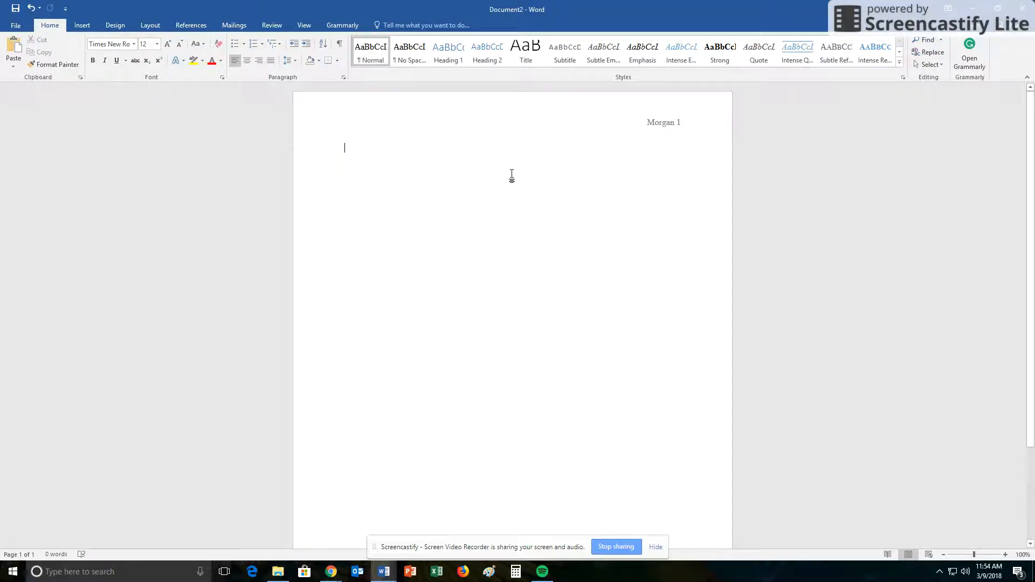
# - Type the student's name, instructor's name, ENG 113-17 and 9 March 2018 on separate lines
pyautogui.press('Return')
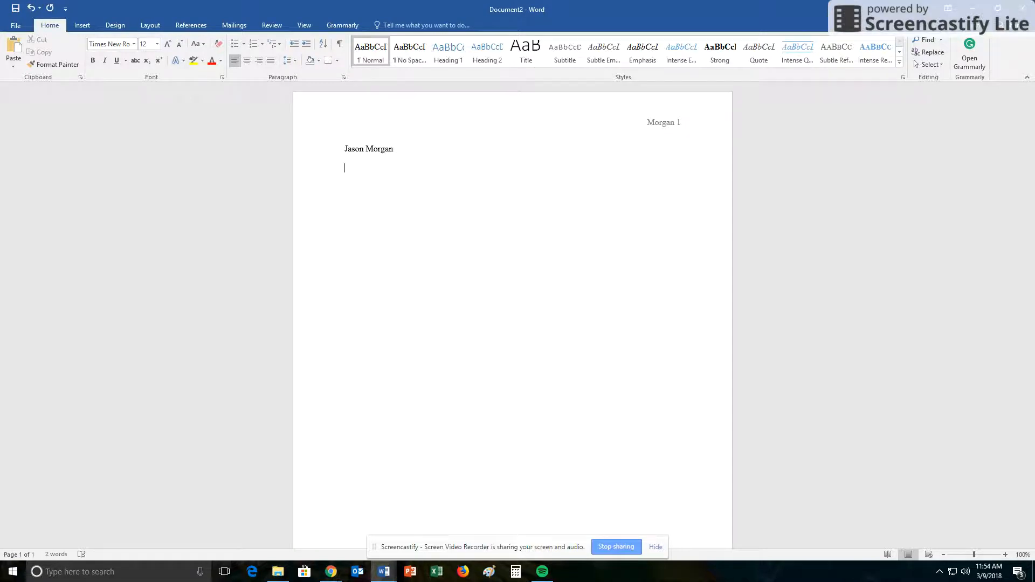
pyautogui.write('Professor Jones')
pyautogui.press('Return')
pyautogui.write('E')
pyautogui.write('NG 113-')
pyautogui.write('17 ')
pyautogui.write('9 ')
pyautogui.write('March 2')
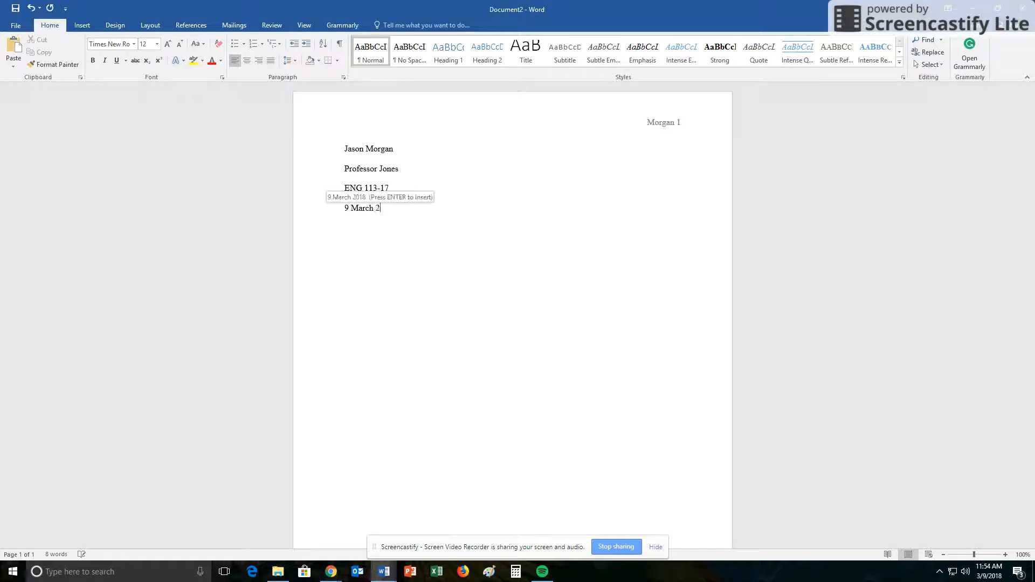
pyautogui.press('Return')
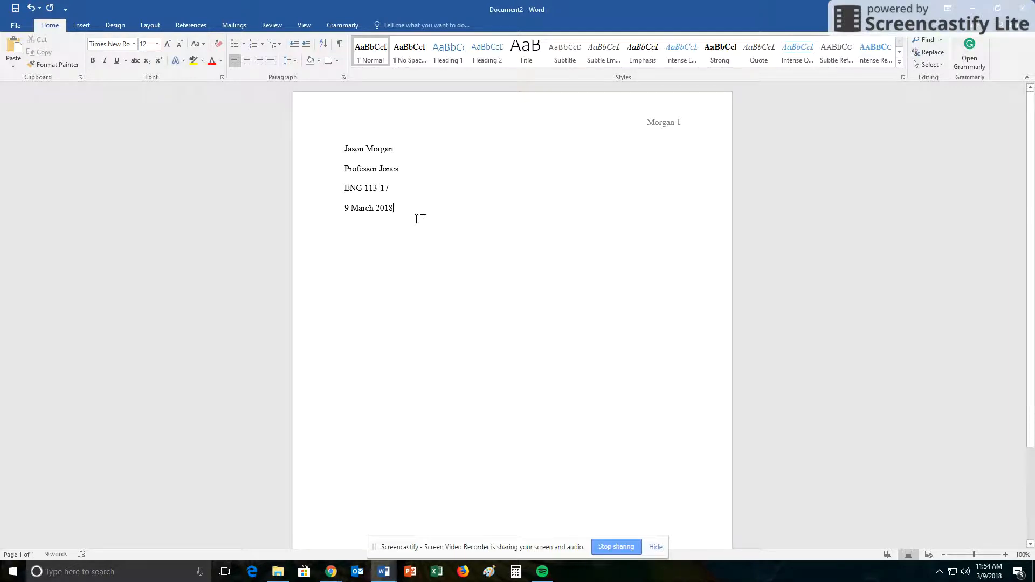
pyautogui.press('Return')
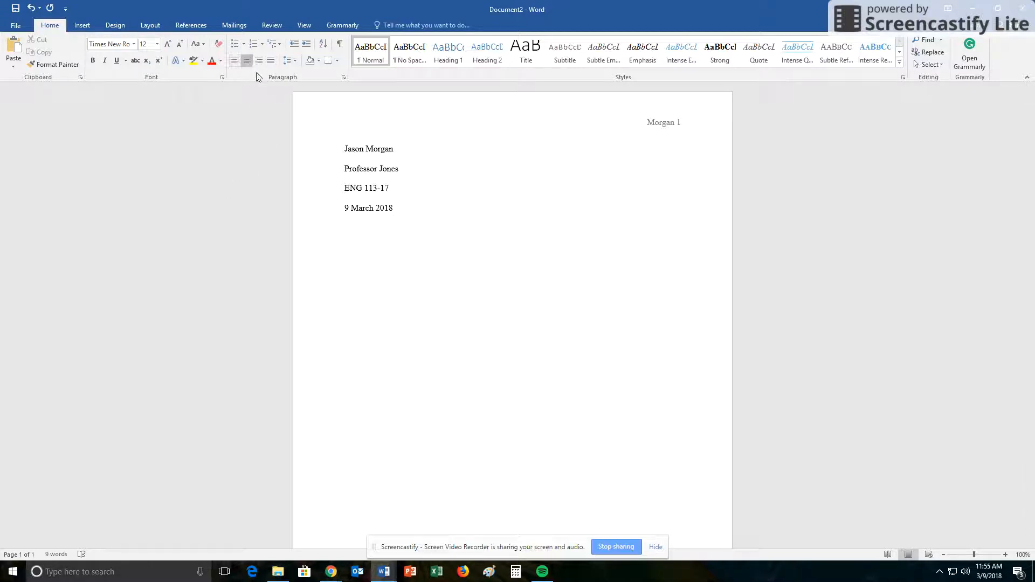
# - Type the centered title 'Format of an Annotated Bibliography' and start a new line below it
pyautogui.write('Format of an Annotated Bibliography')
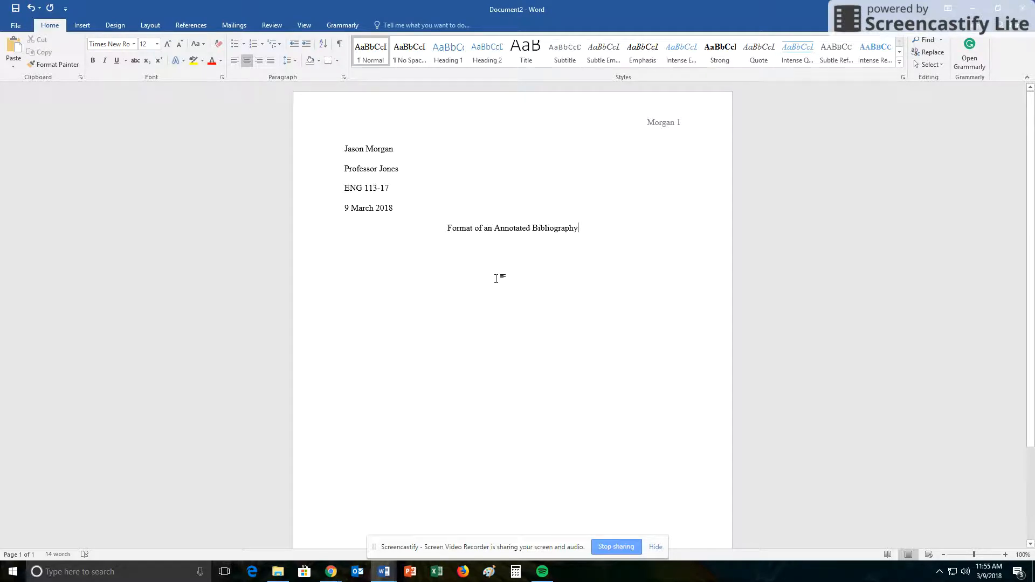
pyautogui.press('Return')
# - Left-align the empty line below the title and switch to the ProQuest article
pyautogui.click(237, 64)
pyautogui.moveTo(331, 572)
pyautogui.click(272, 538)
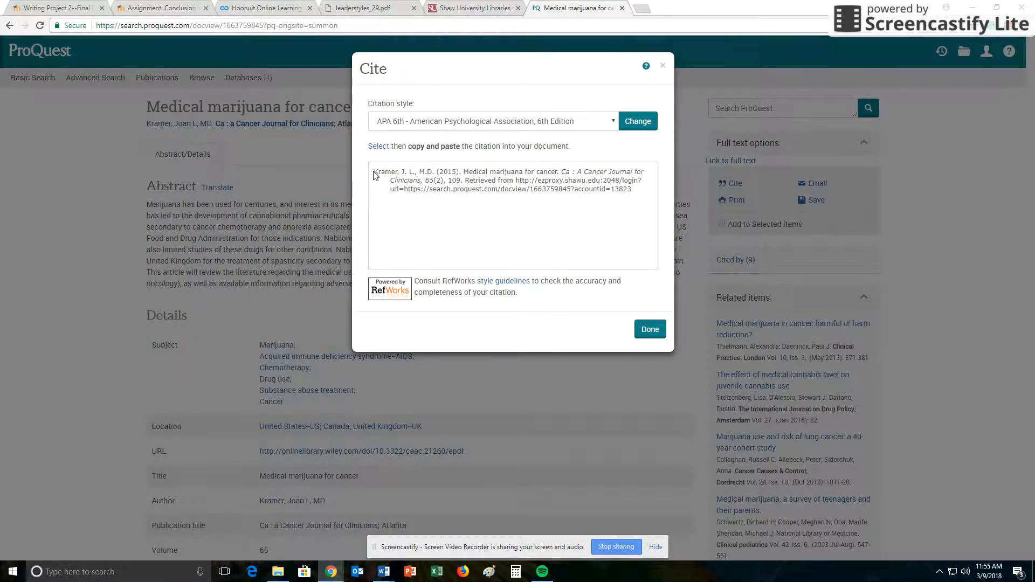
# - Copy the Kramer APA citation from the Cite dialog and return to Document2's empty line
pyautogui.moveTo(375, 172); pyautogui.dragTo(465, 180)
pyautogui.rightClick(465, 180)
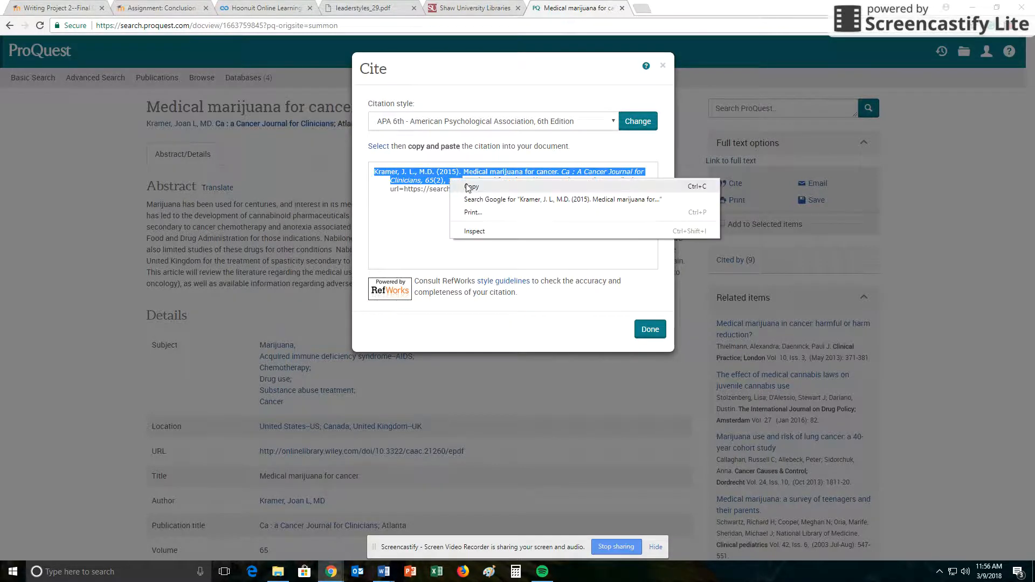
pyautogui.click(471, 185)
pyautogui.moveTo(384, 570)
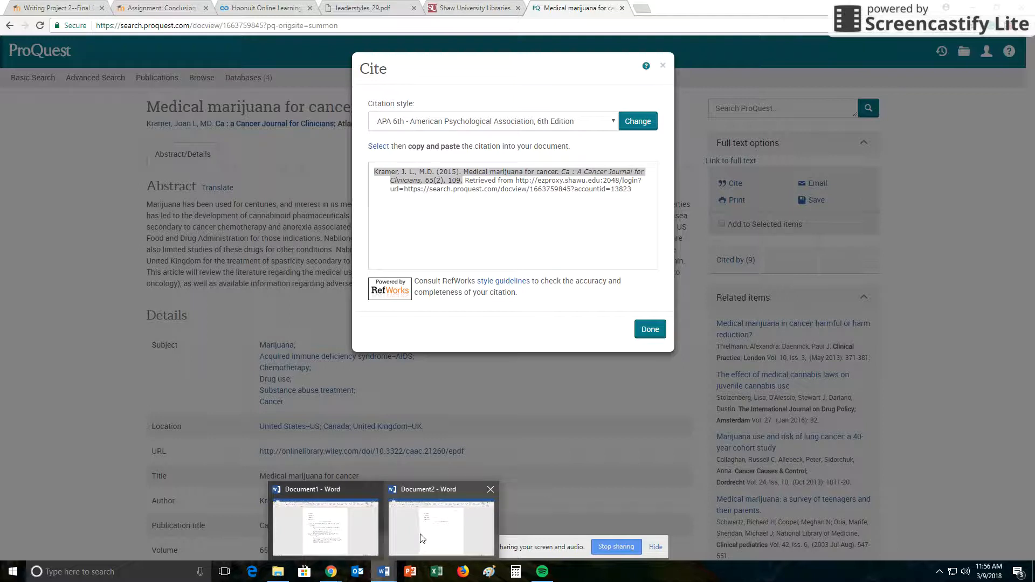
pyautogui.click(424, 539)
pyautogui.rightClick(346, 246)
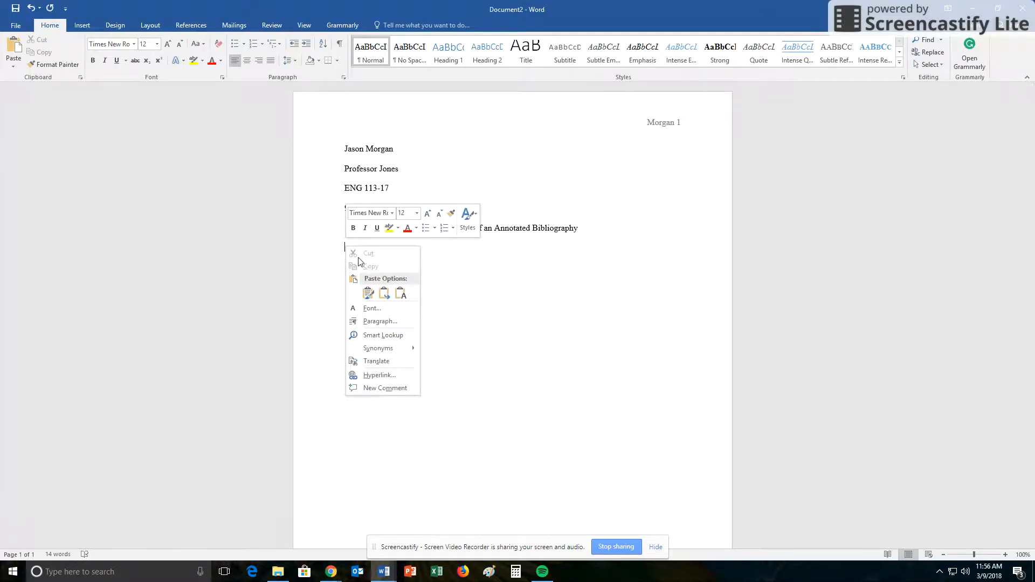
# - Paste the Kramer citation with Merge Formatting and select the pasted text
pyautogui.click(383, 293)
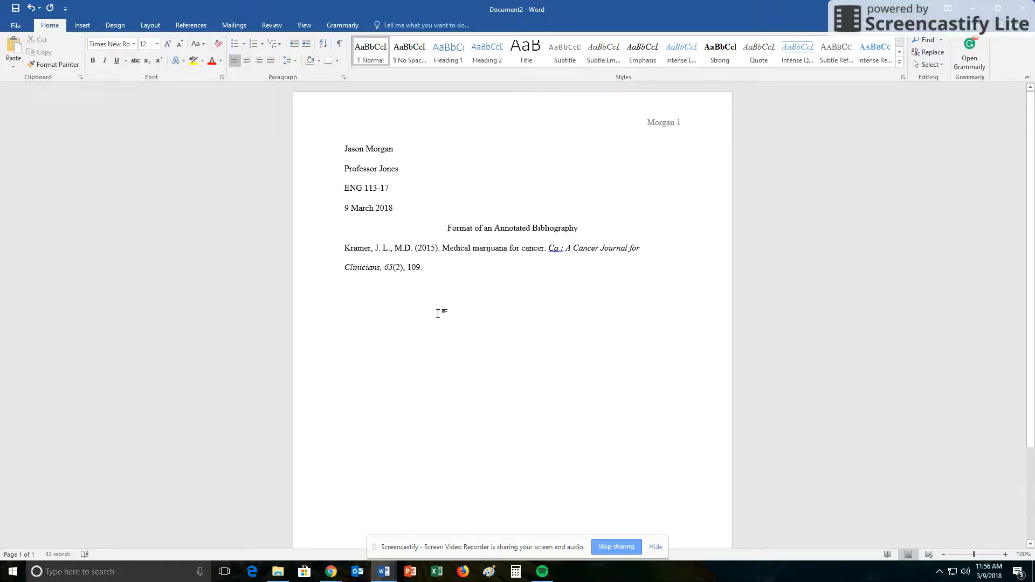
pyautogui.moveTo(424, 268); pyautogui.dragTo(343, 249)
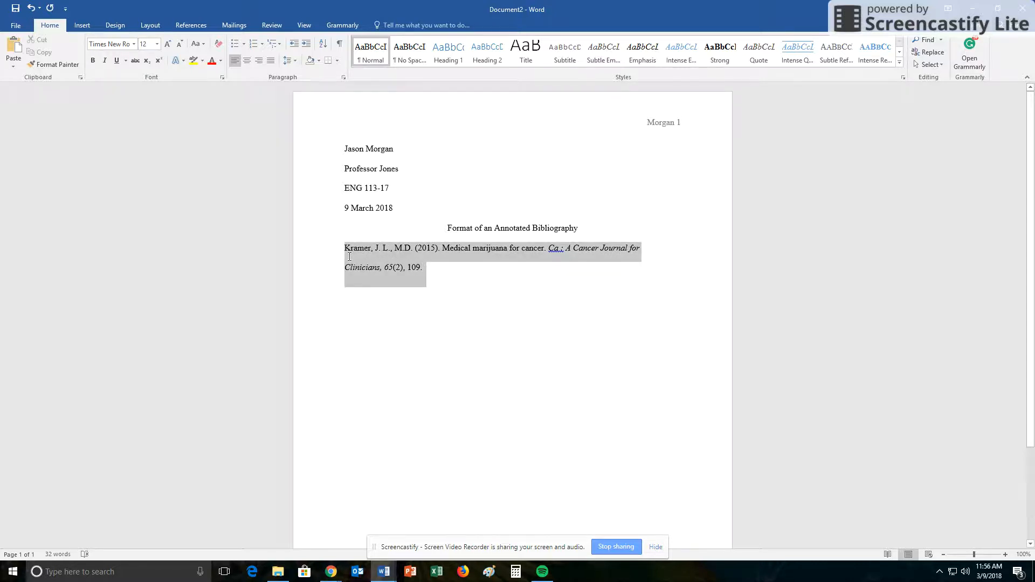
# - Apply a 0.5-inch Hanging special indent to the Kramer citation in the Paragraph dialog
pyautogui.click(344, 77)
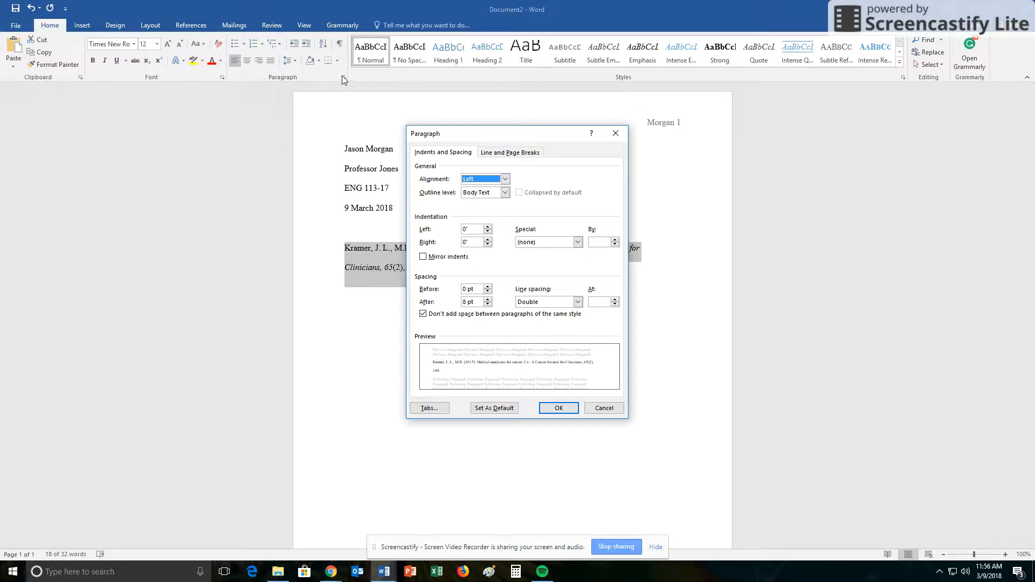
pyautogui.click(577, 244)
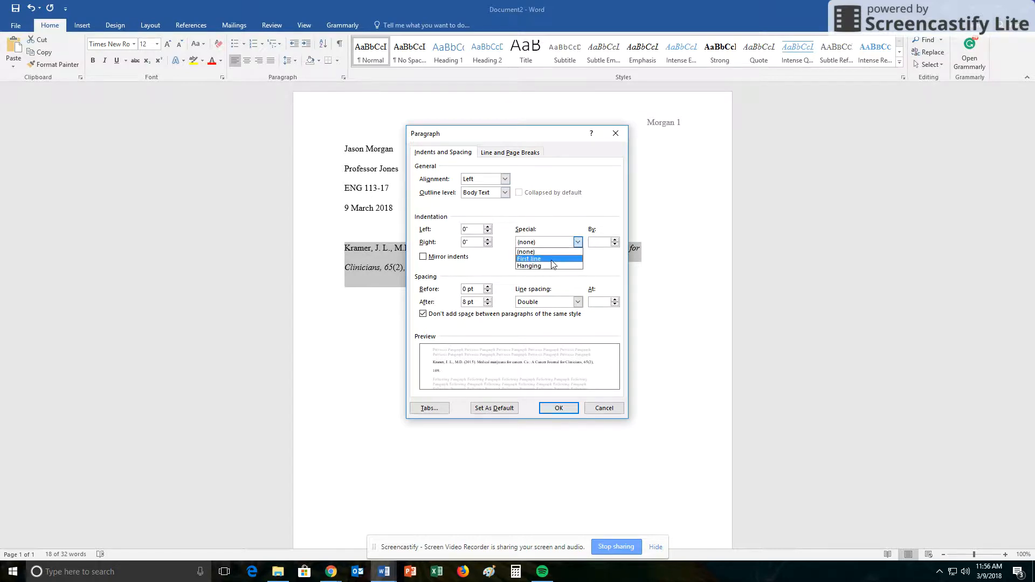
pyautogui.click(543, 266)
pyautogui.click(555, 405)
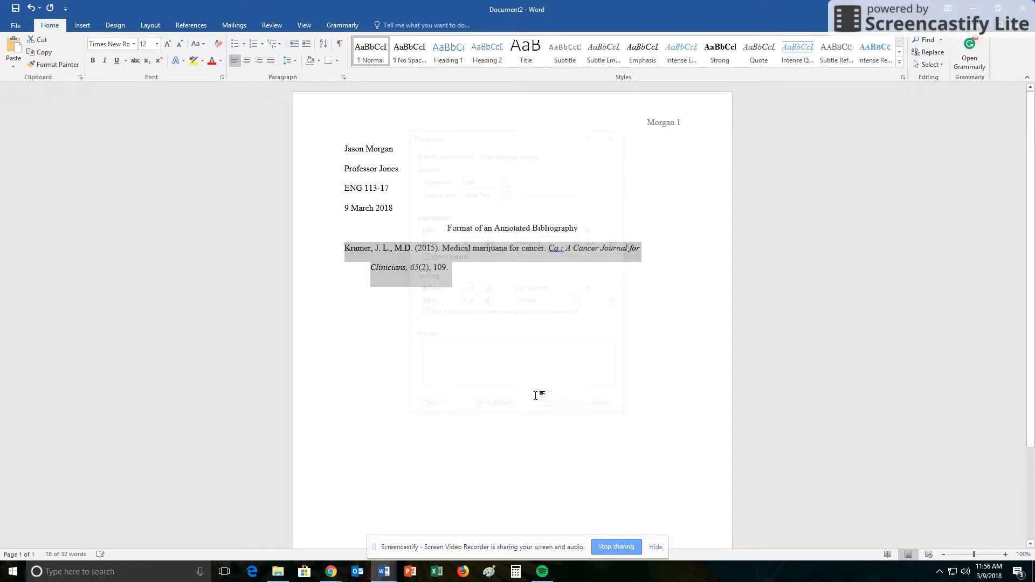
pyautogui.click(346, 249)
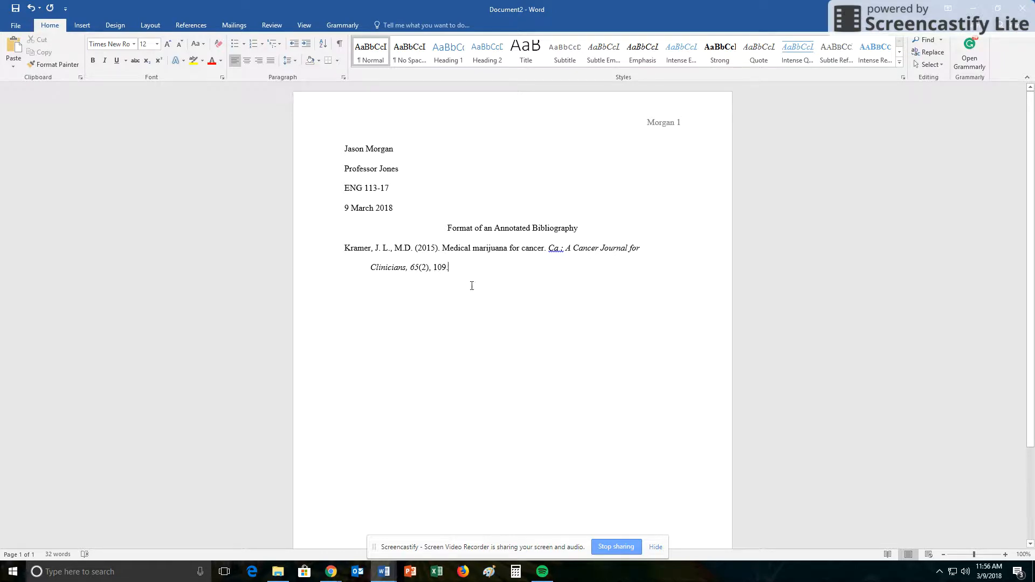
pyautogui.click(343, 77)
pyautogui.click(531, 244)
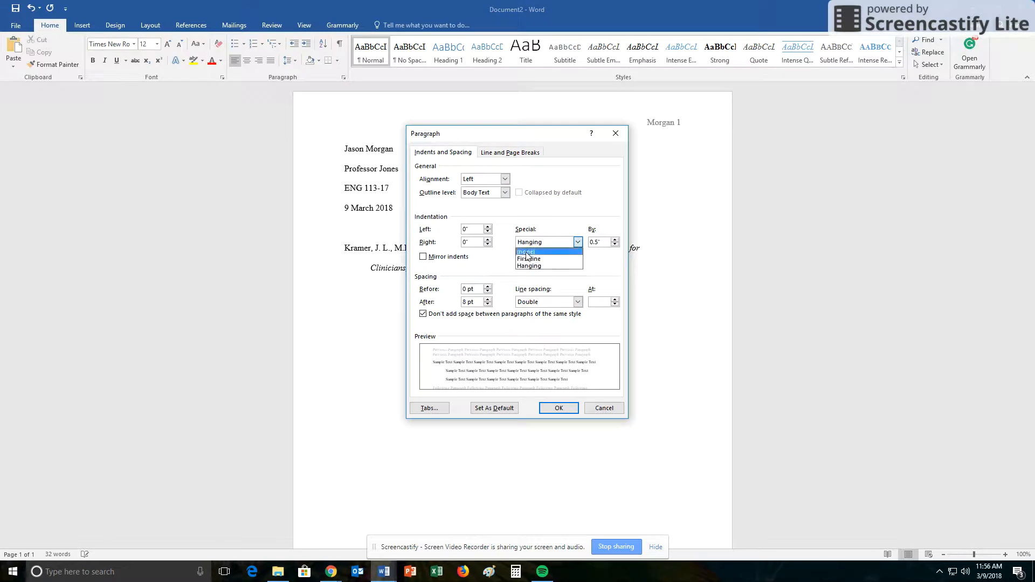
pyautogui.click(531, 264)
pyautogui.click(555, 408)
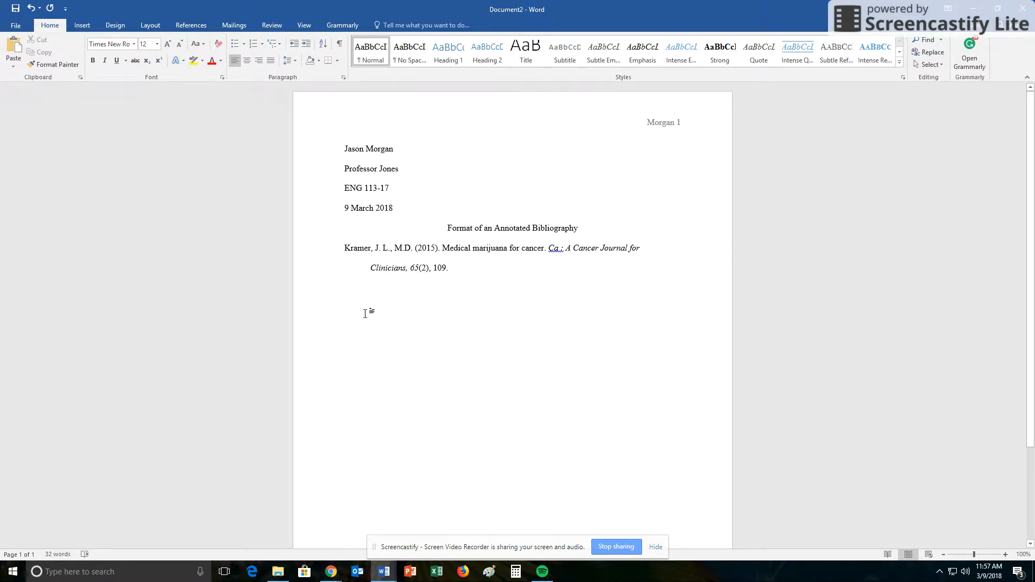
# - Paste the 'Majors will be able…' annotation from clipboard history and indent it as a block
pyautogui.hotkey('ctrl', '`')
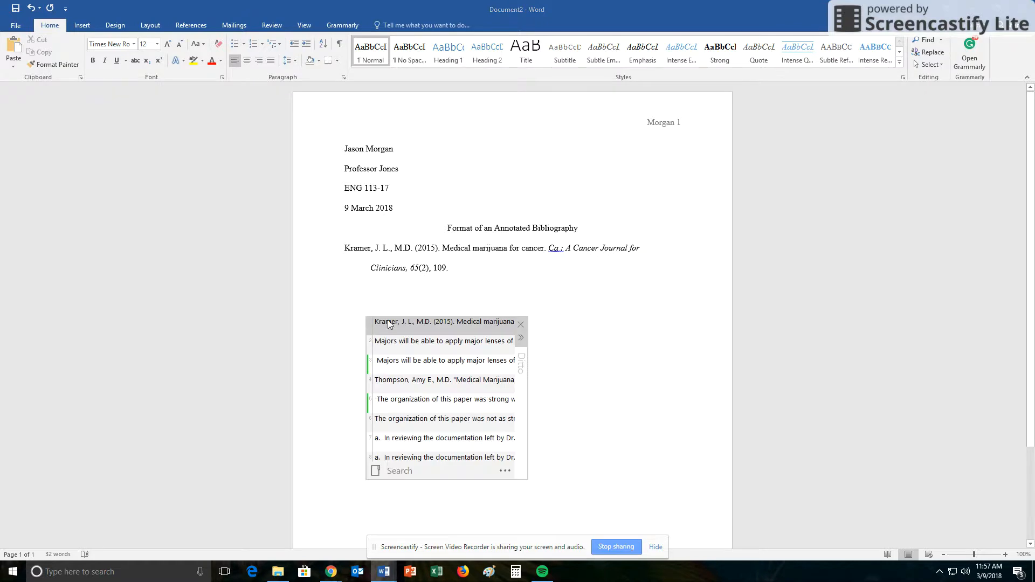
pyautogui.doubleClick(409, 342)
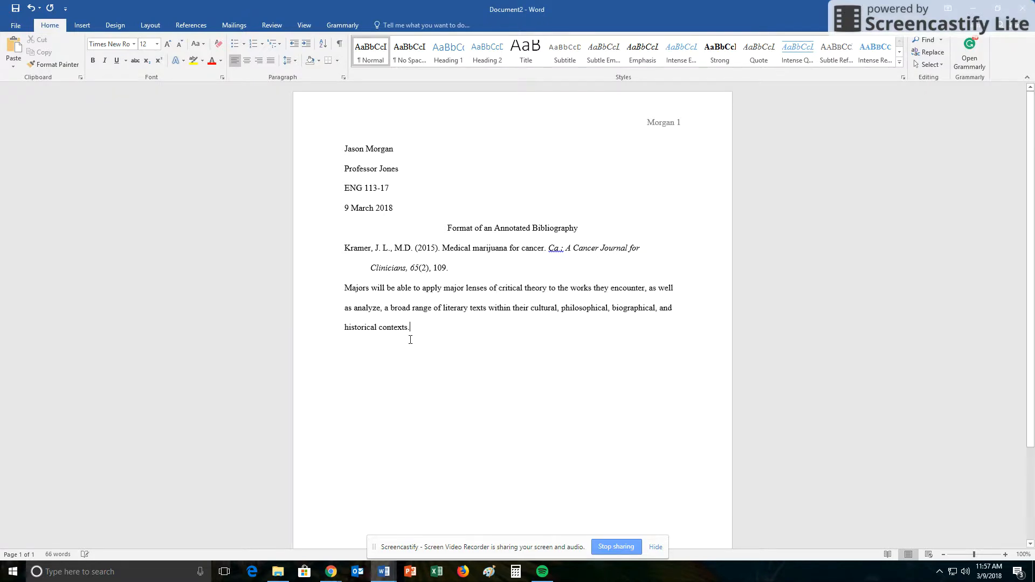
pyautogui.click(346, 288)
pyautogui.press('Tab')
pyautogui.press('Tab')
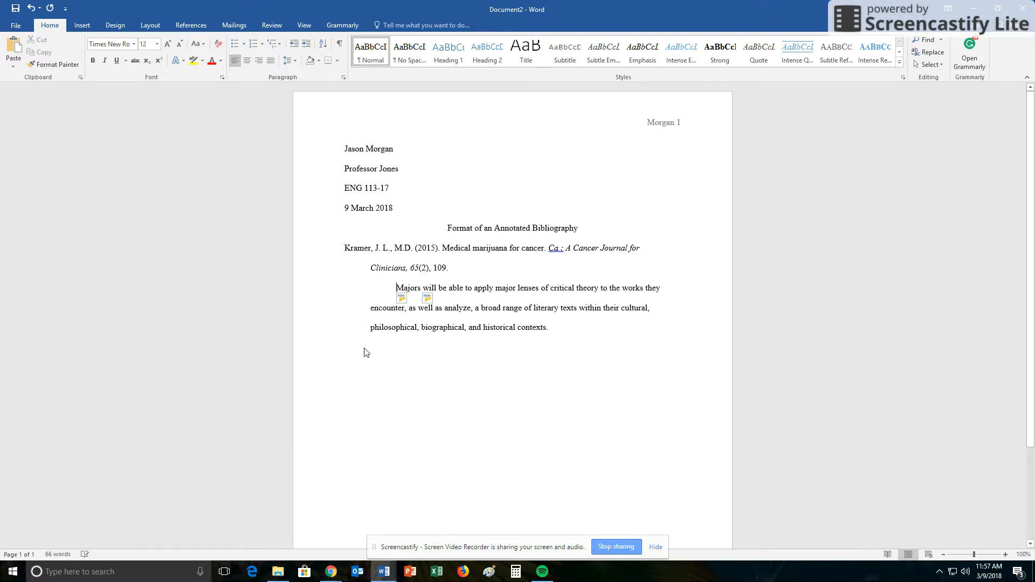
pyautogui.press('BackSpace')
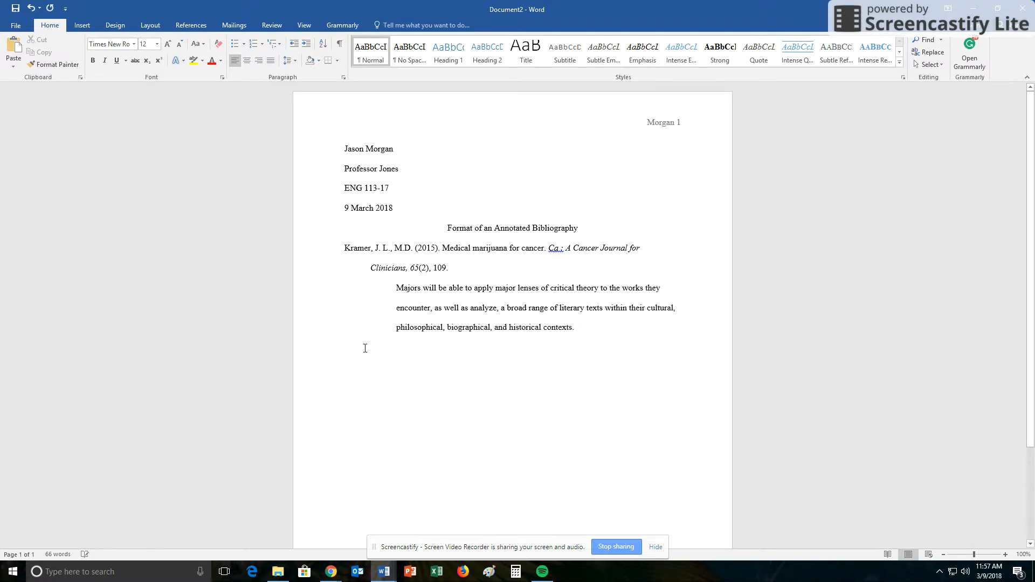
pyautogui.click(573, 345)
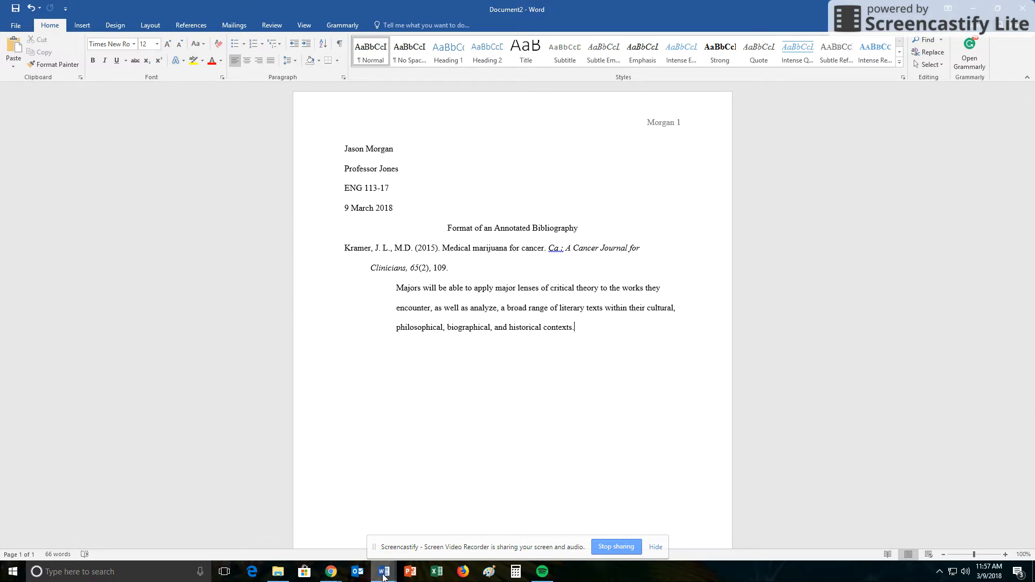
# - Switch to Document1 to view the finished Thompson and Kramer annotated bibliography
pyautogui.moveTo(383, 576)
pyautogui.click(347, 535)
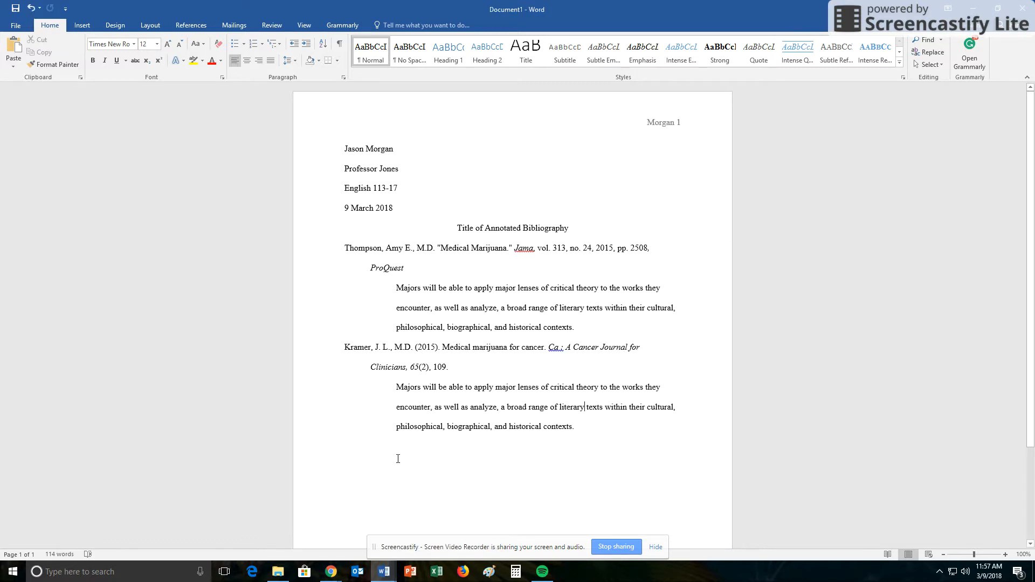